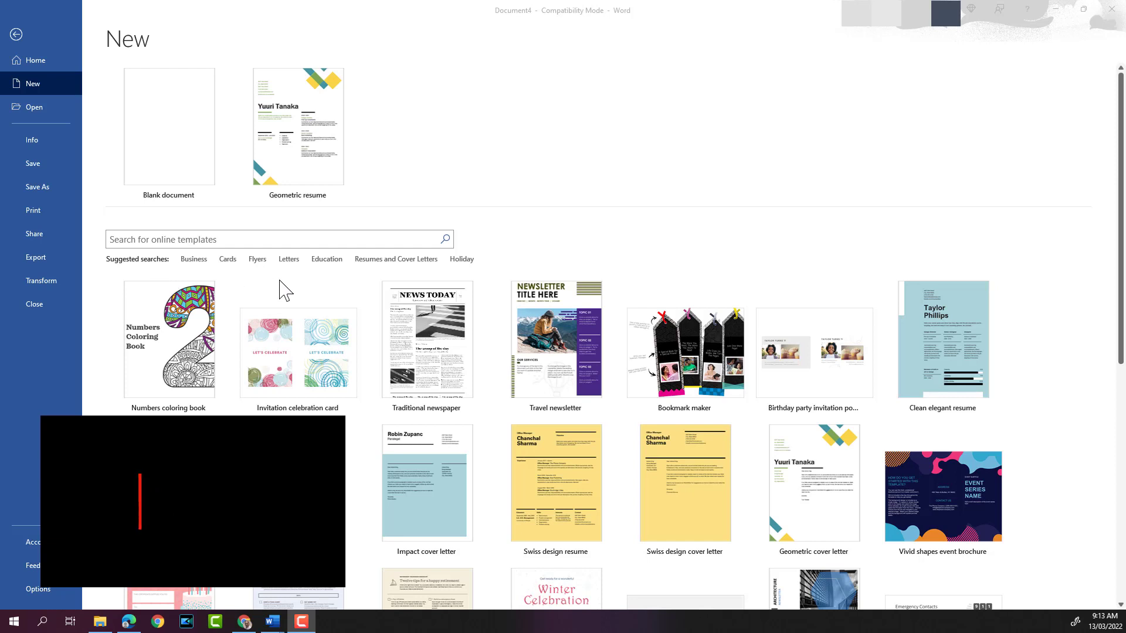
# - Search the online templates for 'resume' and scroll through the resume and cover letter results
pyautogui.scroll(-2, 174, 272)
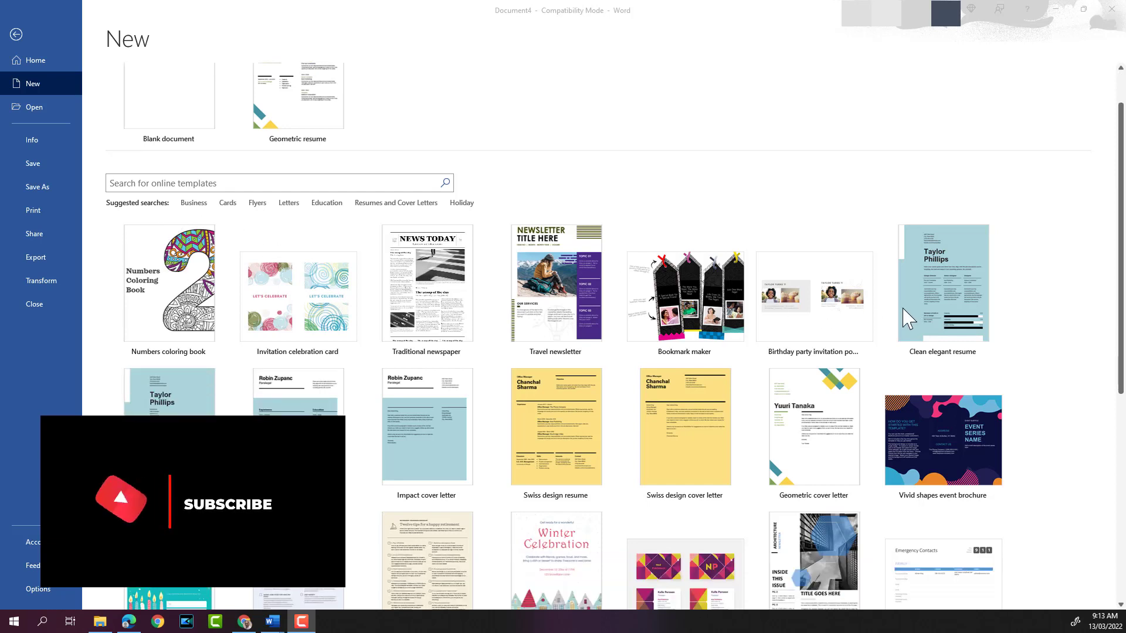
pyautogui.scroll(-6, 367, 440)
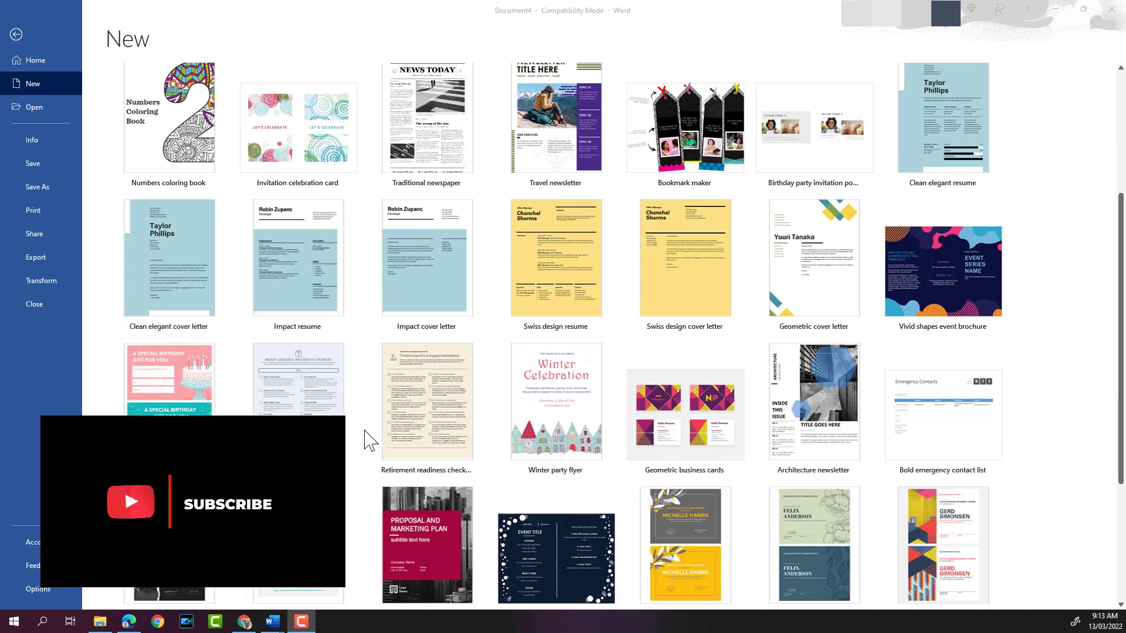
pyautogui.scroll(-1, 368, 440)
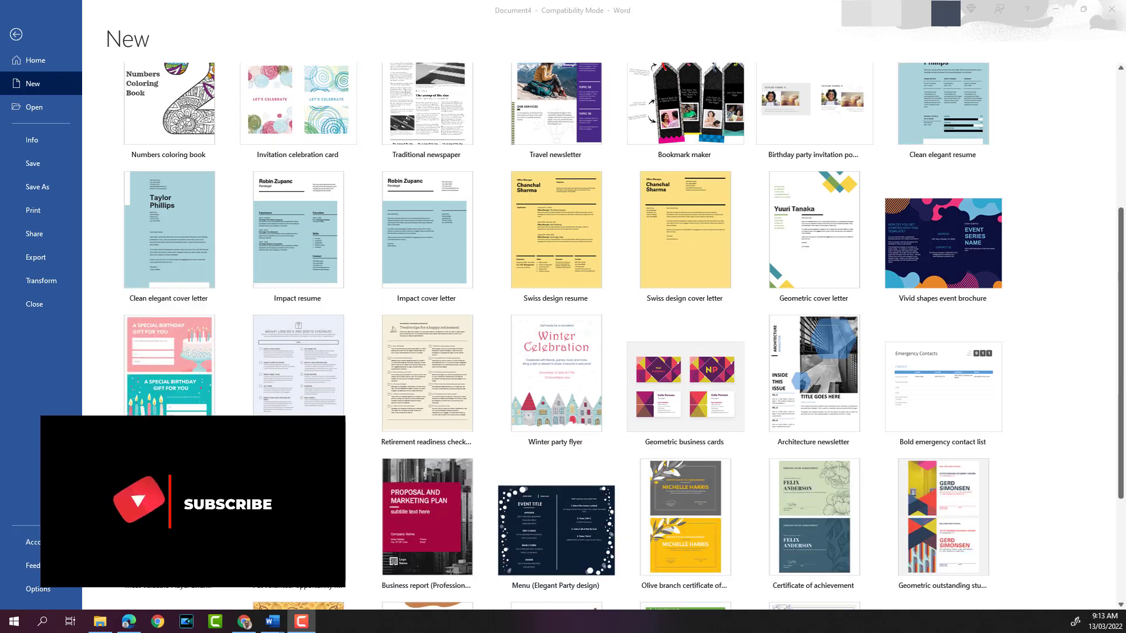
pyautogui.scroll(-1, 555, 401)
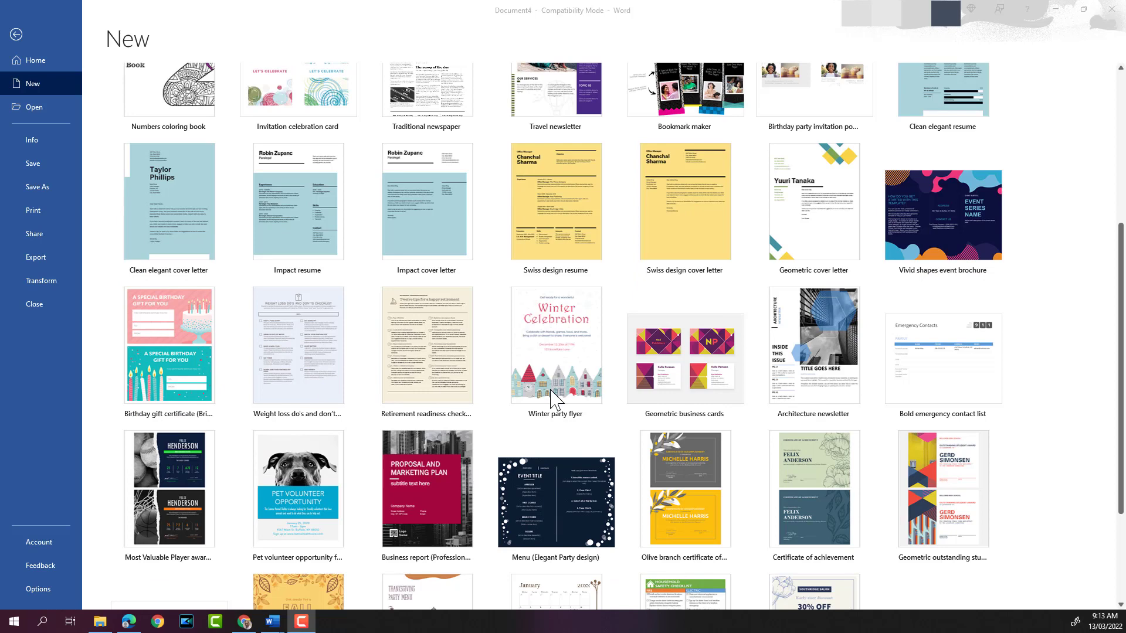
pyautogui.scroll(-2, 385, 410)
pyautogui.scroll(12, 389, 423)
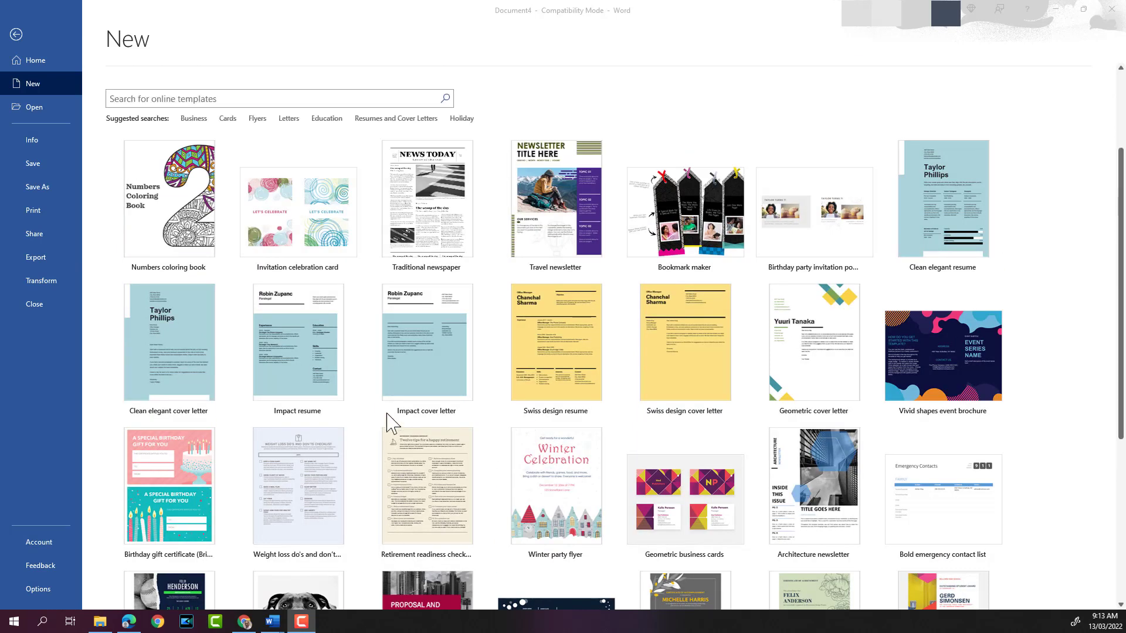
pyautogui.click(206, 240)
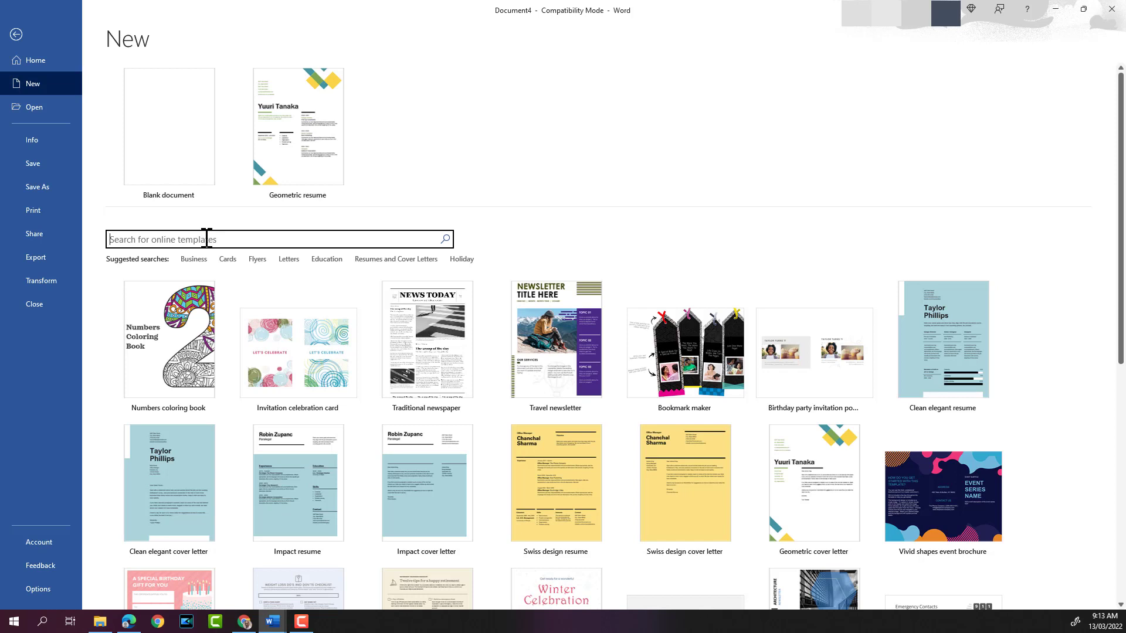
pyautogui.write('resume')
pyautogui.press('Return')
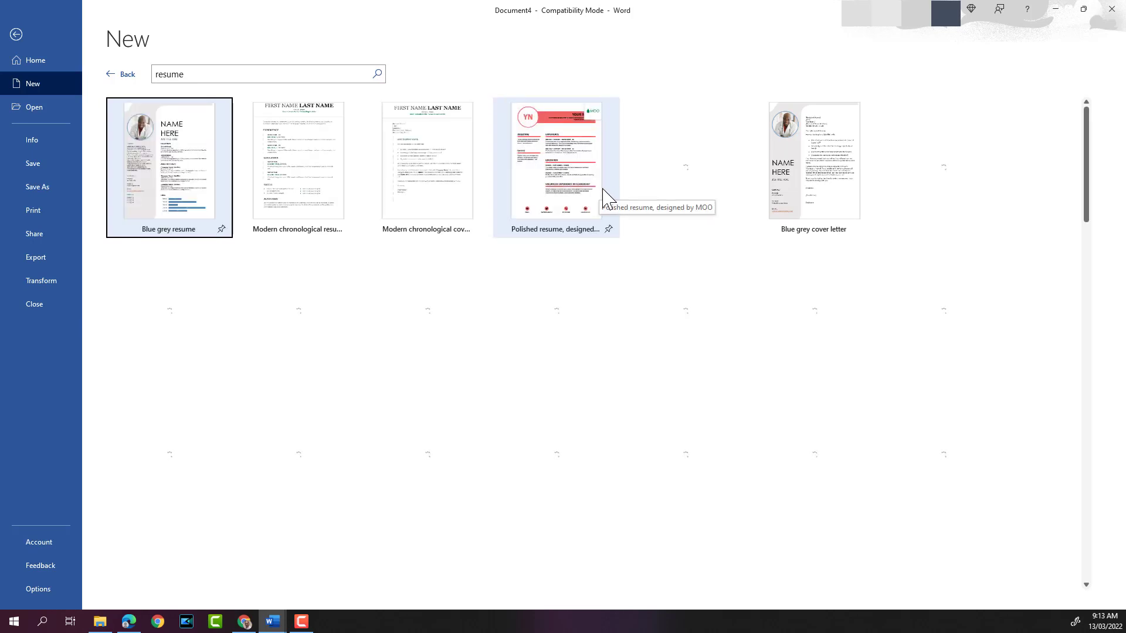
pyautogui.scroll(-5, 625, 392)
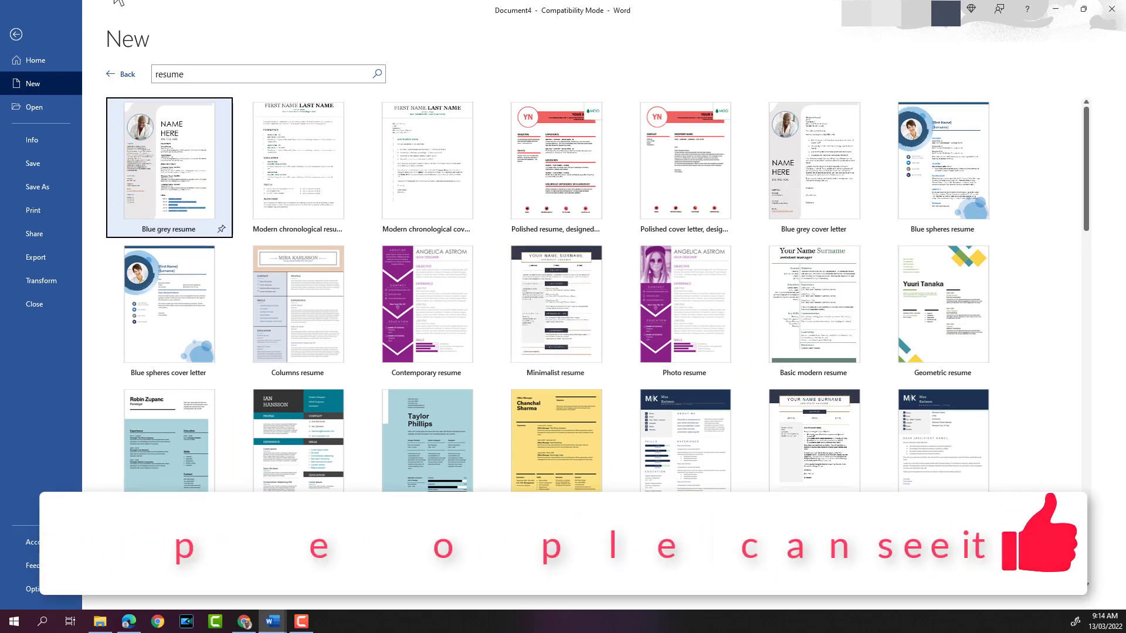
# - Go back from the search results and create a new blank document, Document5
pyautogui.click(127, 75)
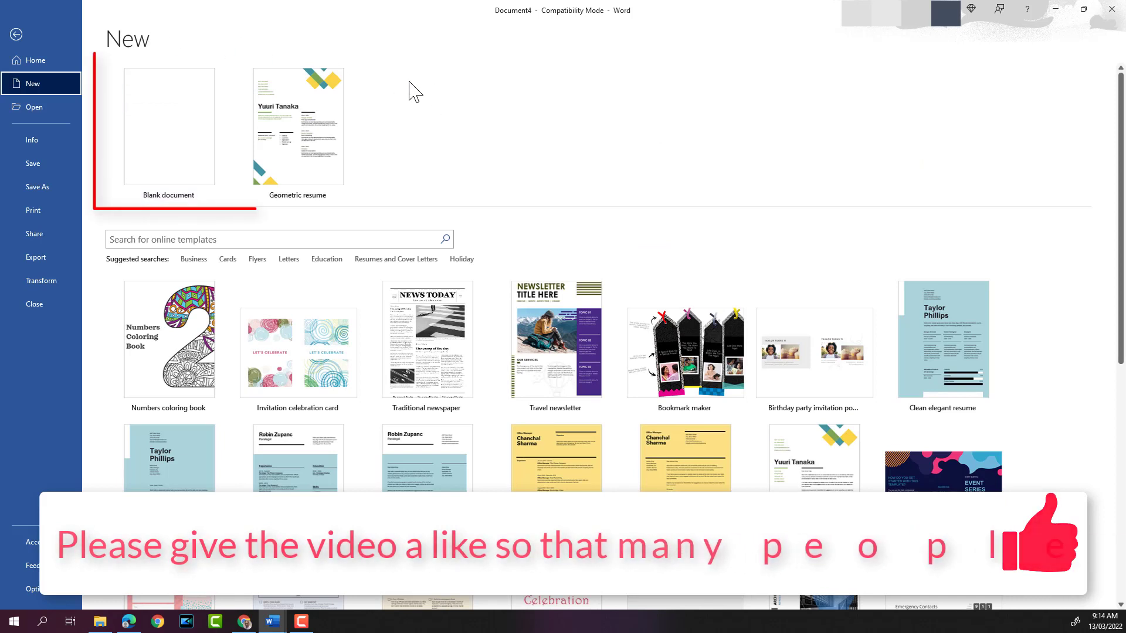
pyautogui.click(193, 109)
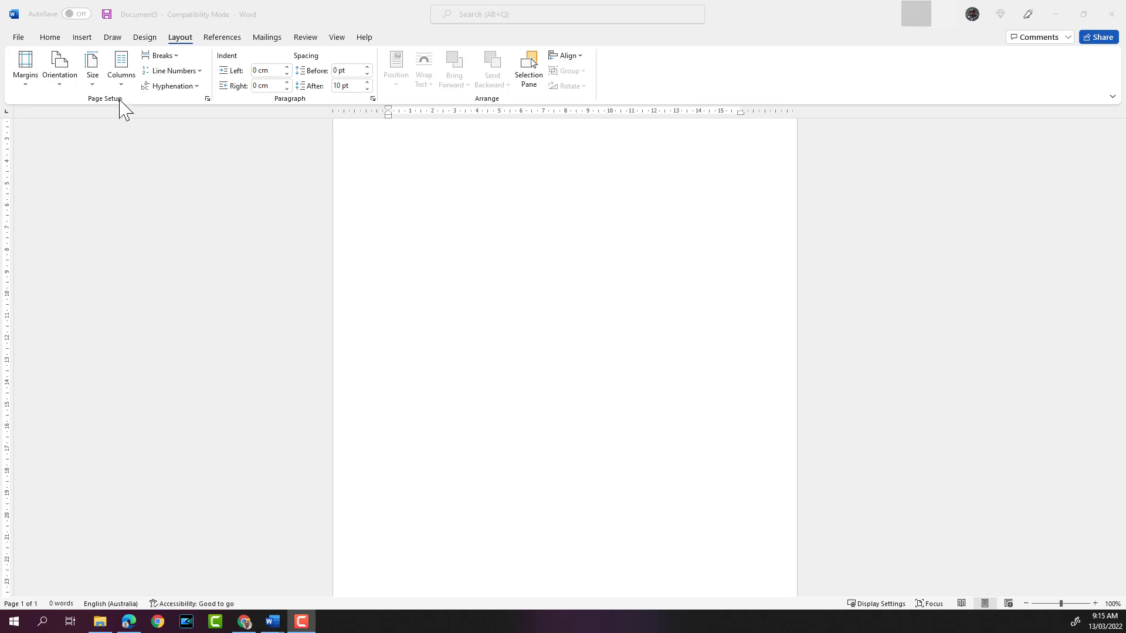
pyautogui.click(95, 88)
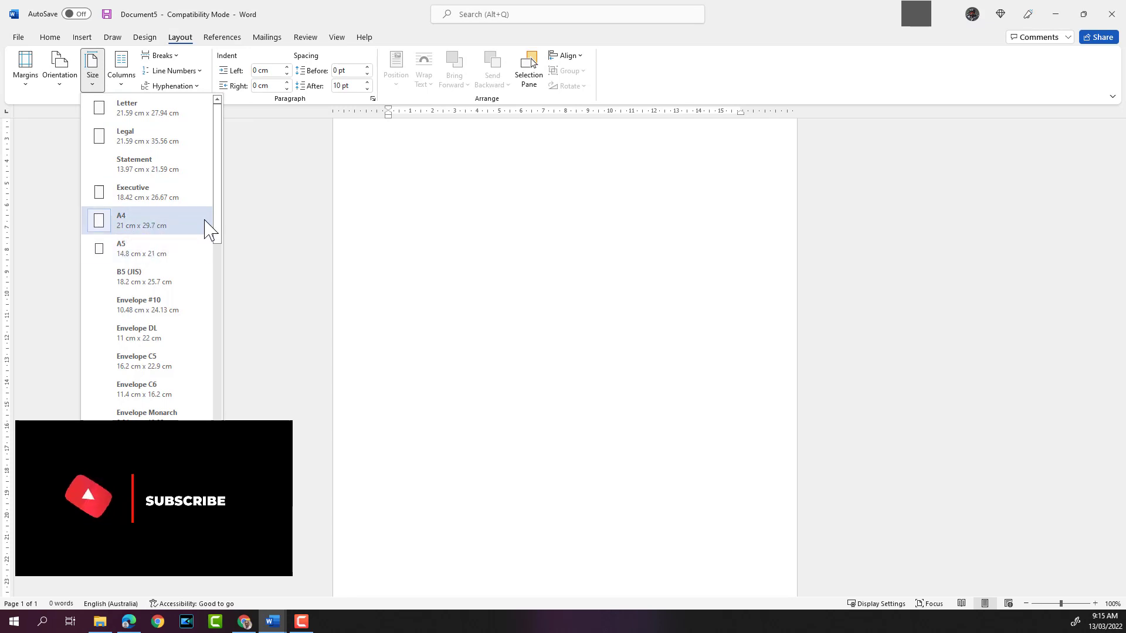
pyautogui.click(406, 171)
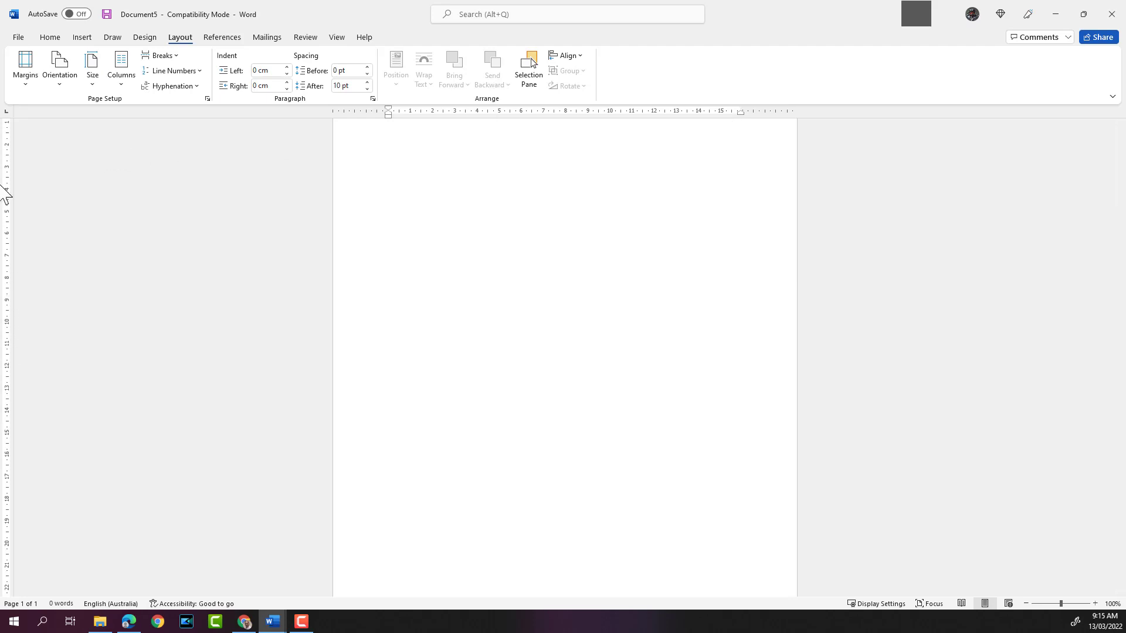
pyautogui.scroll(2, 114, 207)
pyautogui.scroll(2, 37, 201)
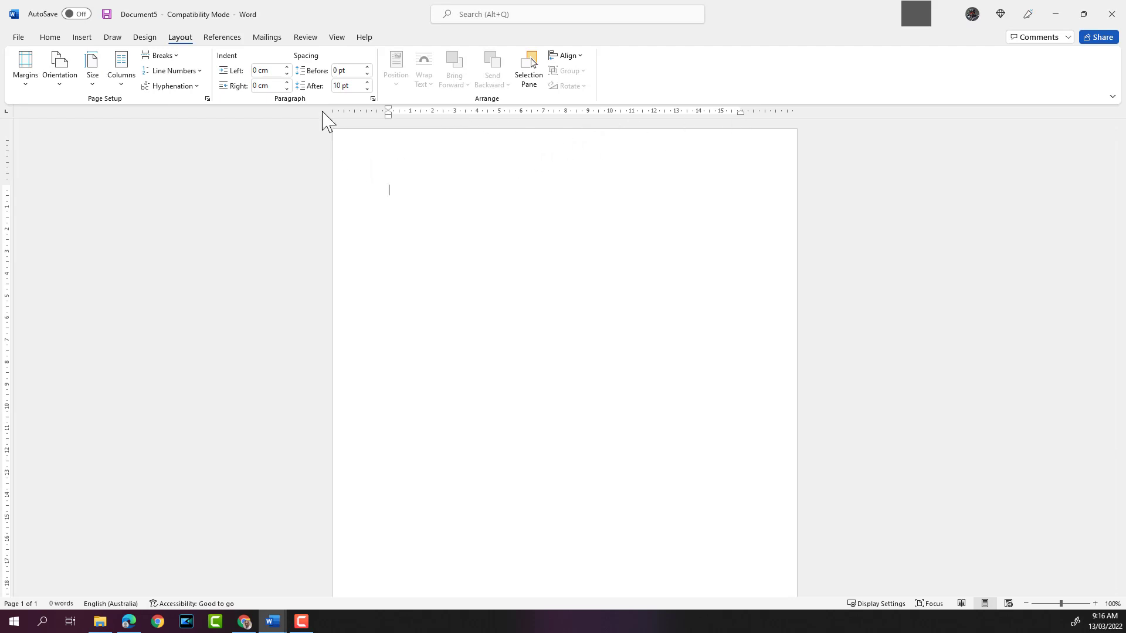
# - On the View ribbon, switch the Ruler off and back on so the rulers remain visible
pyautogui.click(337, 37)
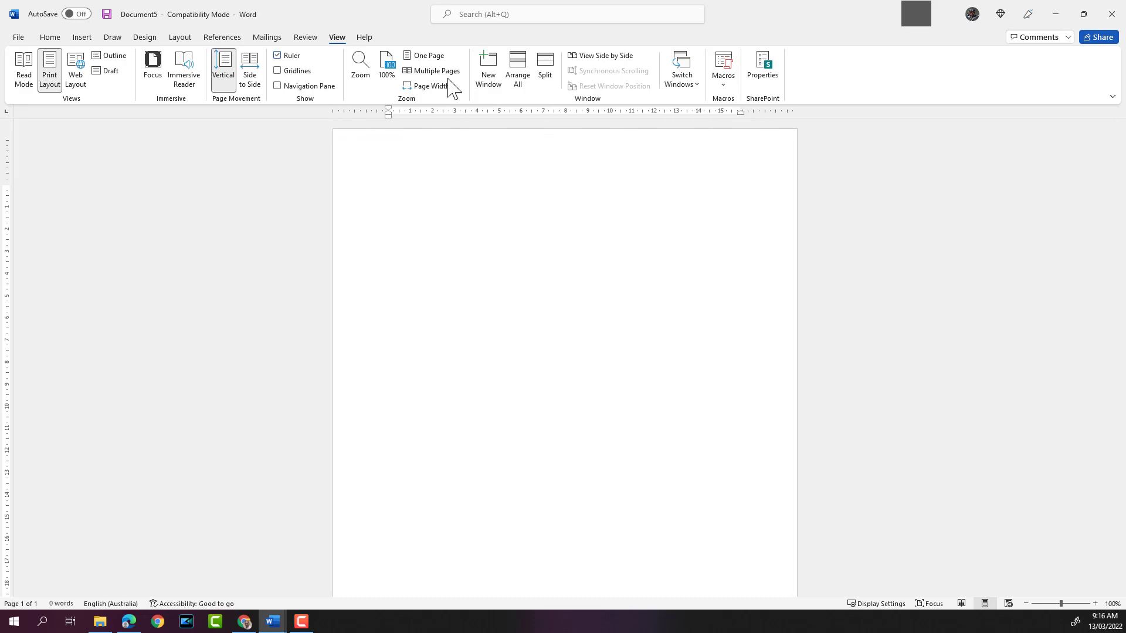
pyautogui.click(278, 56)
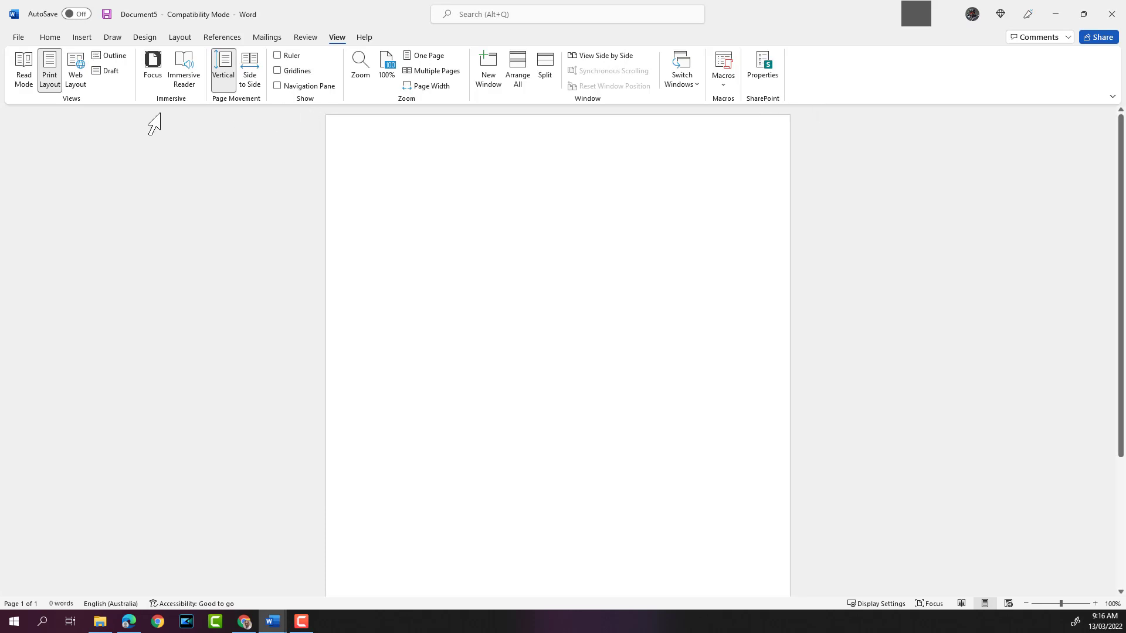
pyautogui.click(278, 55)
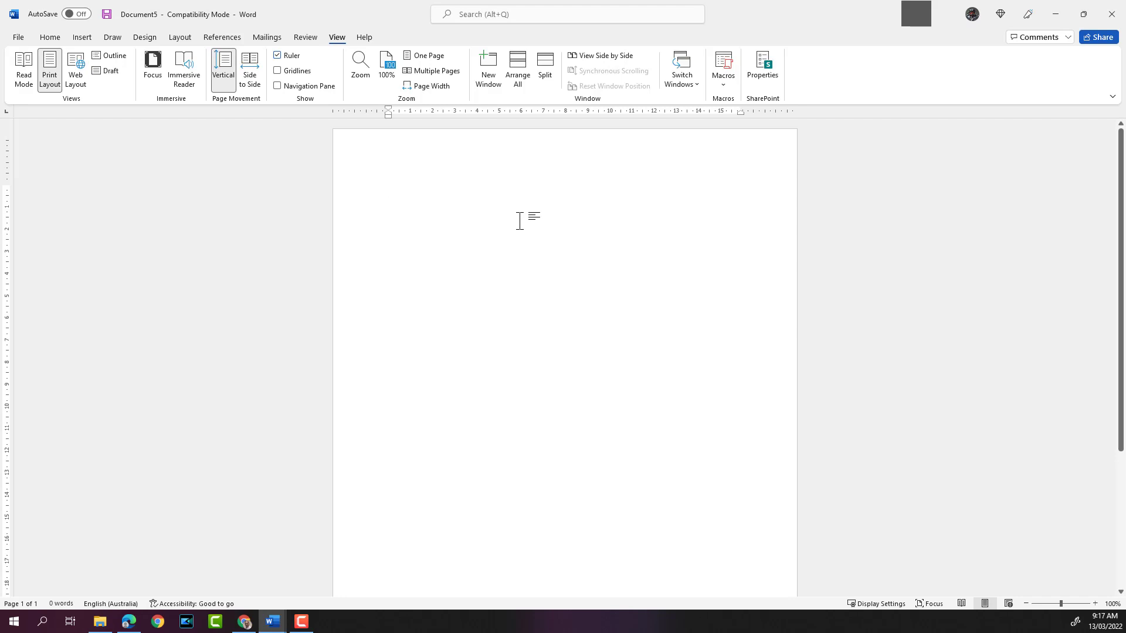
# - Finish the line 'This is a test document.' and add 'THIS IS A TEST DOCUMENT.' below in capitals
pyautogui.write('This is a test docu')
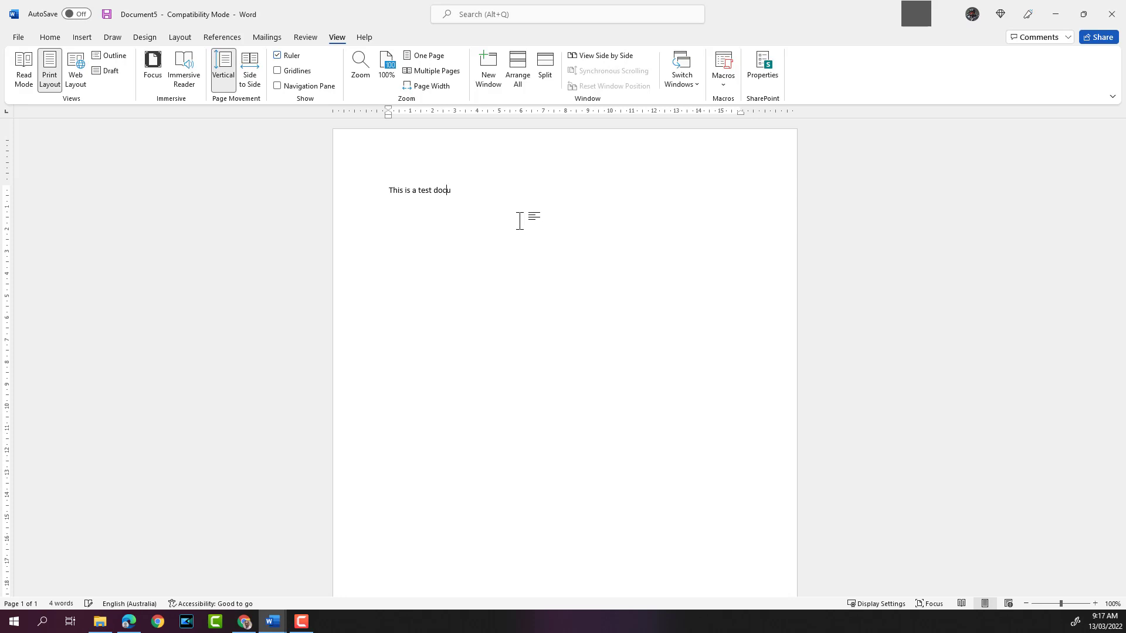
pyautogui.write('.')
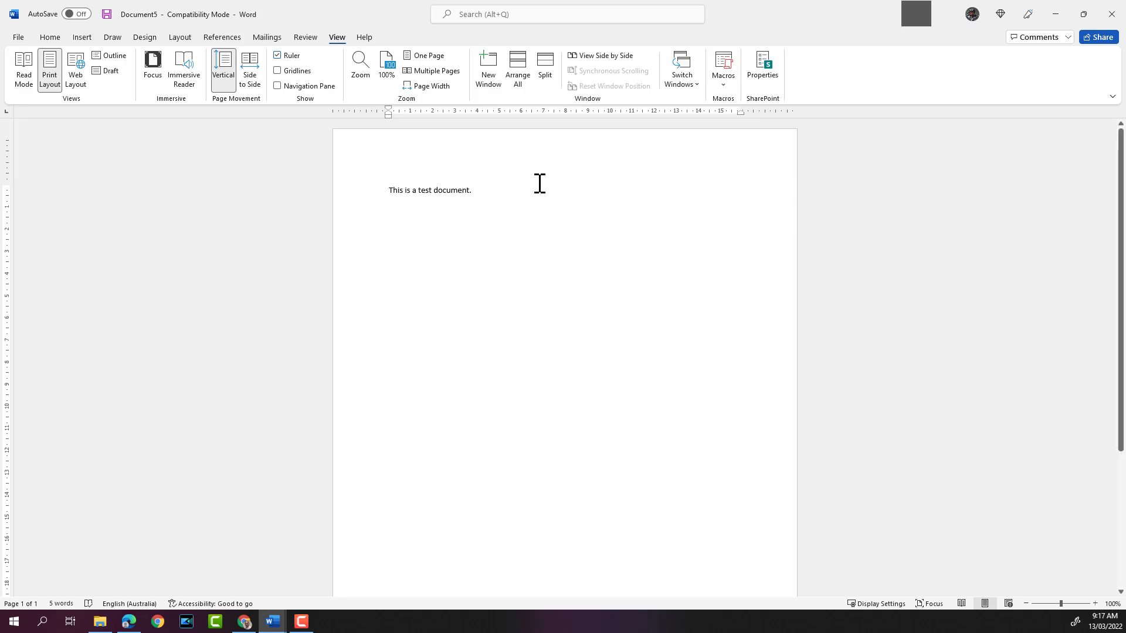
pyautogui.press('Return')
pyautogui.write('t')
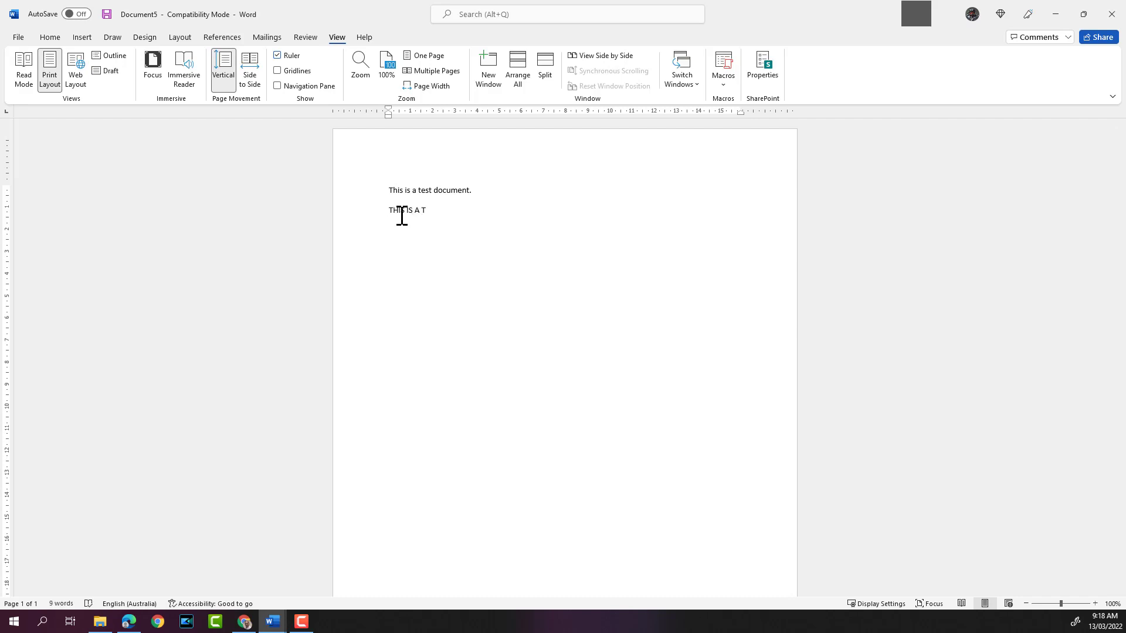
pyautogui.write('HIS IS A TEST DOCUMENT.')
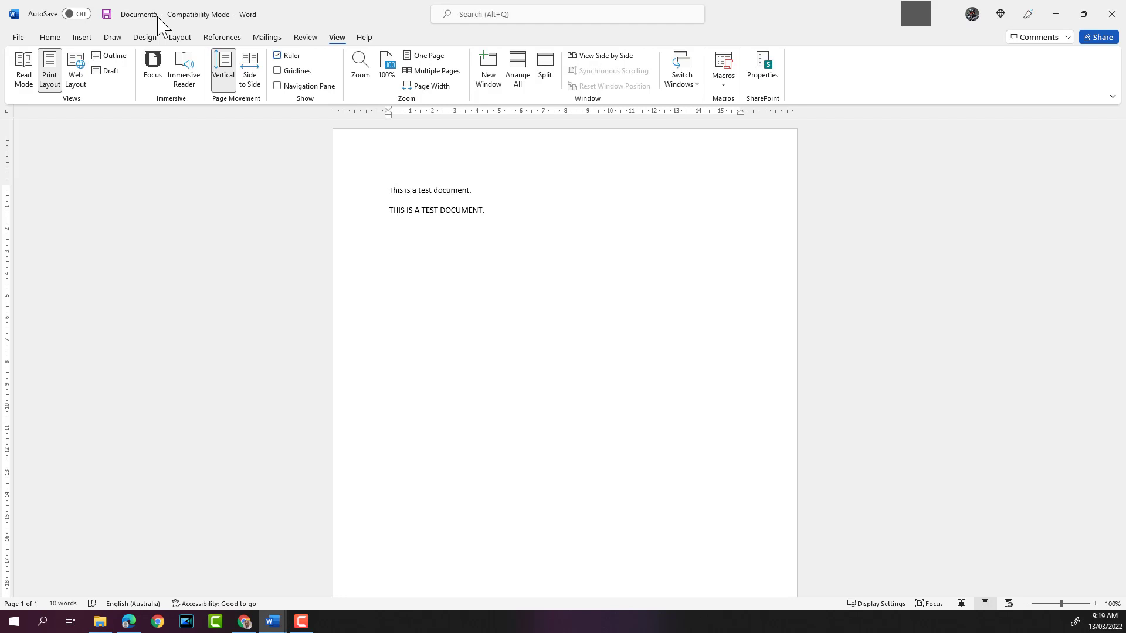
# - Show the Home ribbon, then open the File backstage start page with templates and recent documents
pyautogui.click(51, 38)
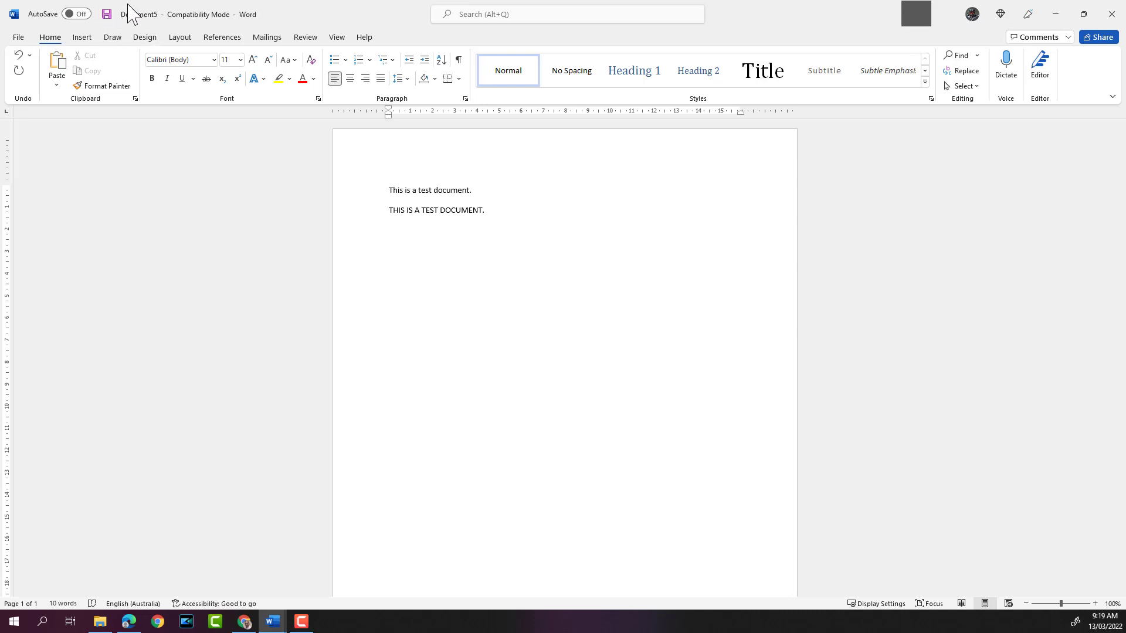
pyautogui.click(22, 37)
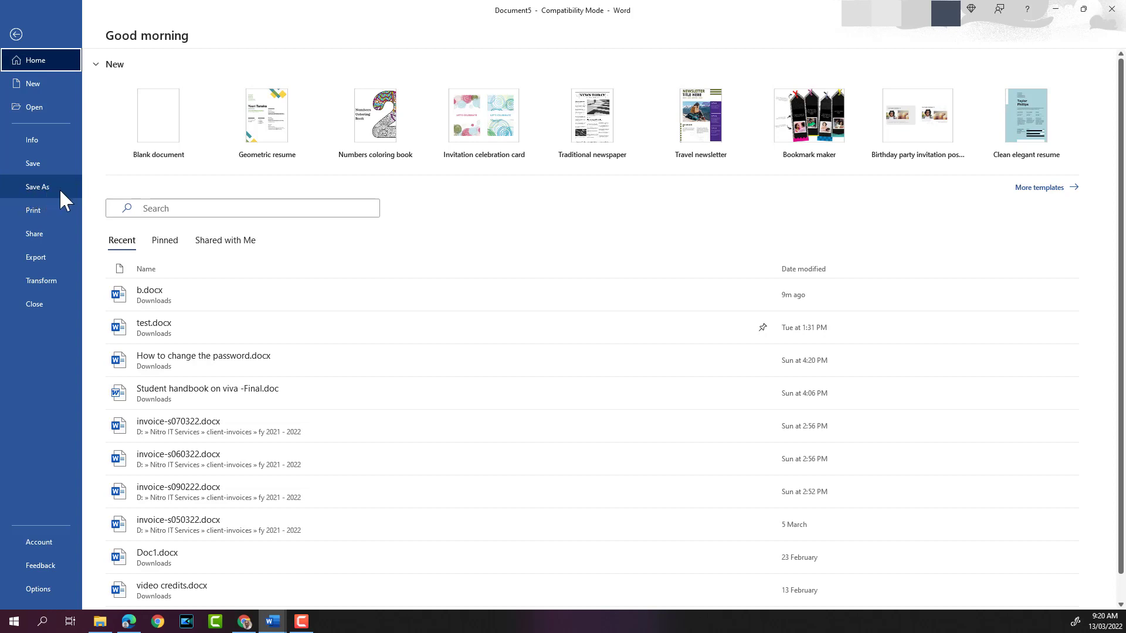
# - Choose Save As and browse to the full Save As dialog proposing 'This is a test document.docx'
pyautogui.click(39, 189)
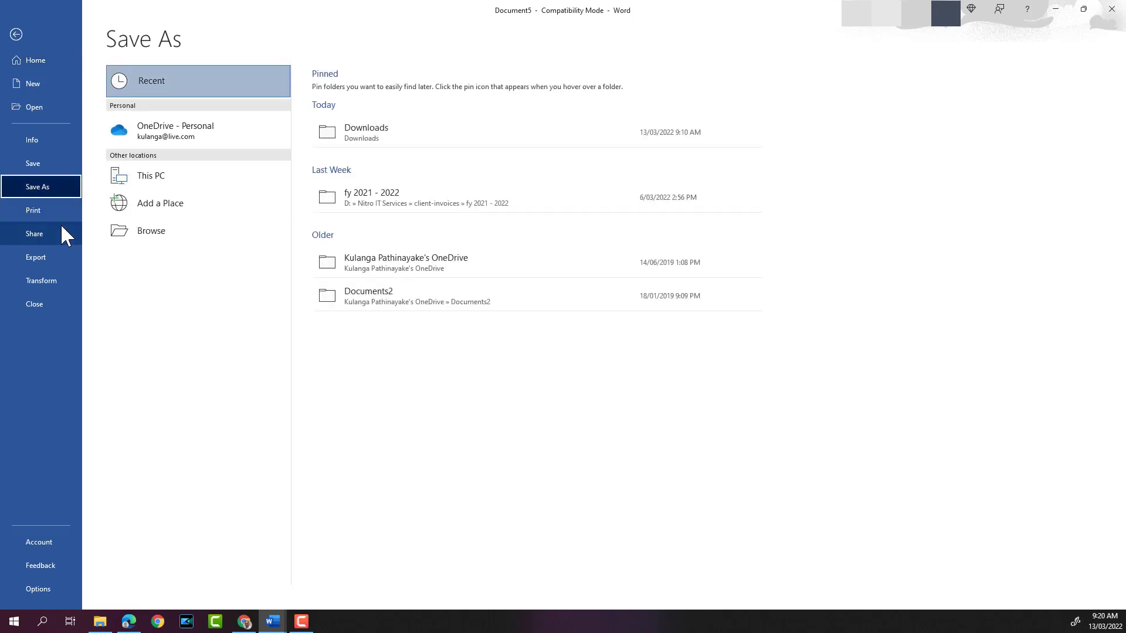
pyautogui.click(156, 233)
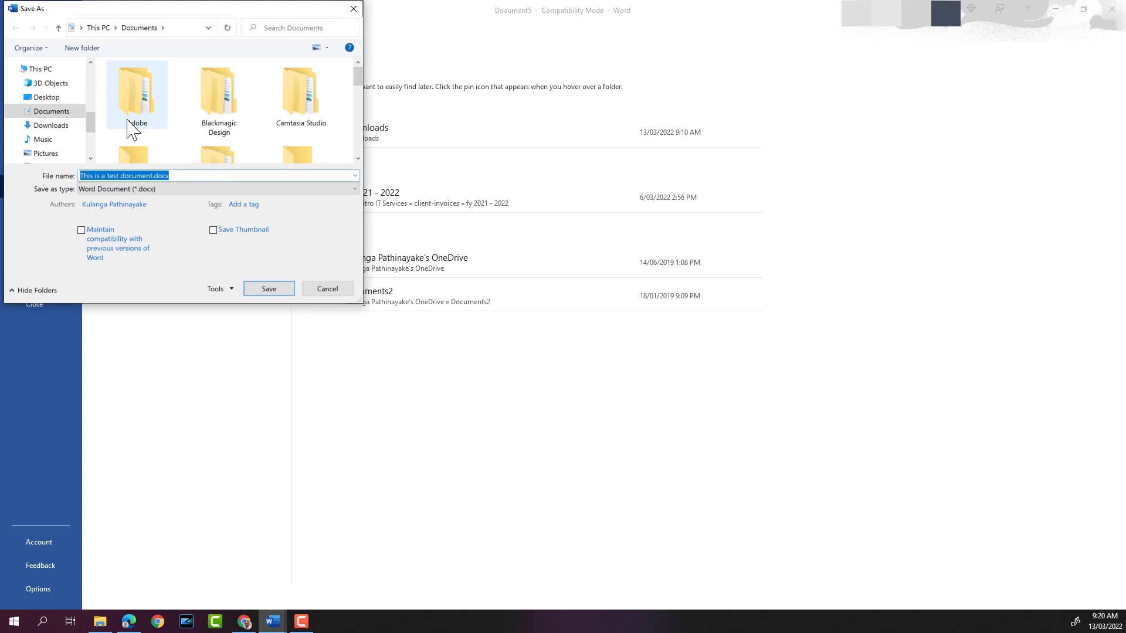
# - Pick Downloads as the save location and place the cursor at the end of the file name
pyautogui.click(55, 127)
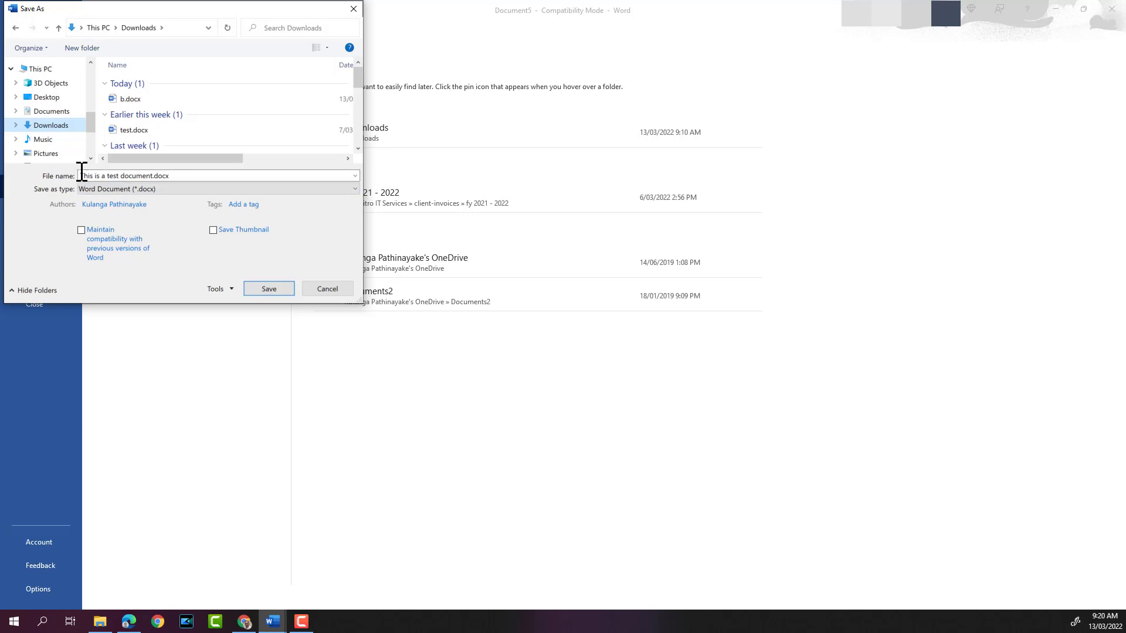
pyautogui.click(84, 175)
pyautogui.click(159, 176)
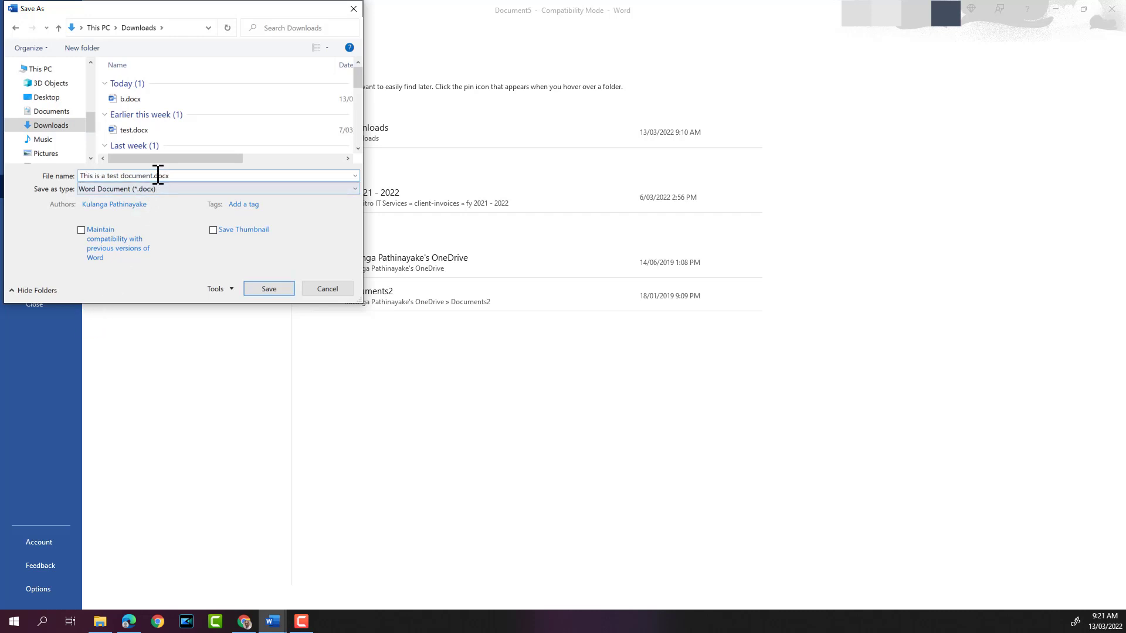
pyautogui.click(179, 175)
pyautogui.click(165, 190)
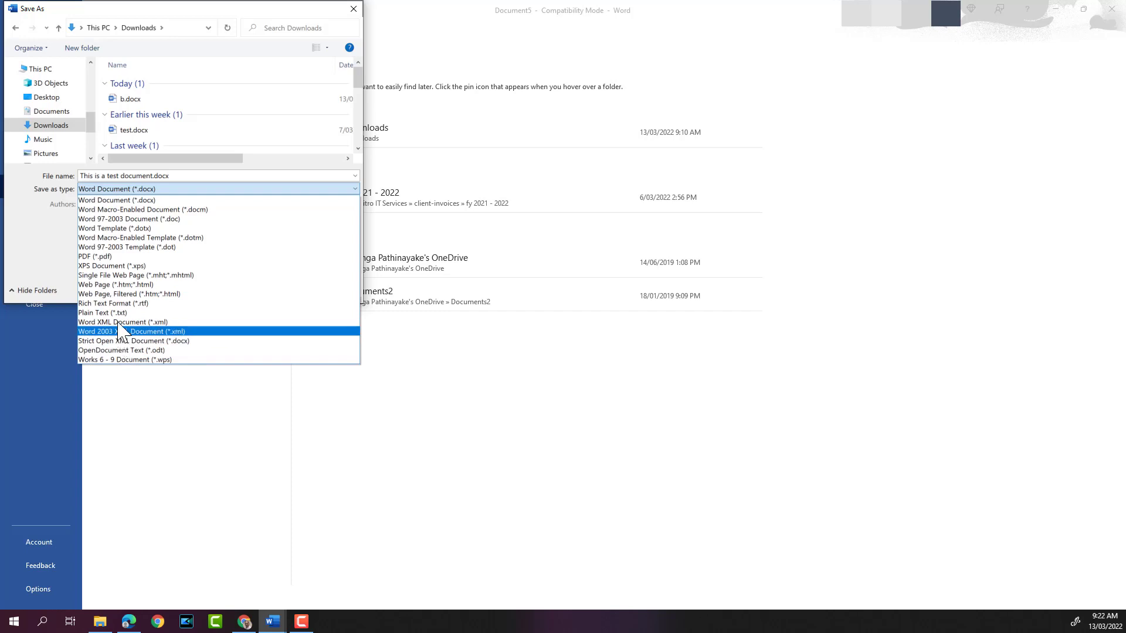
pyautogui.click(35, 237)
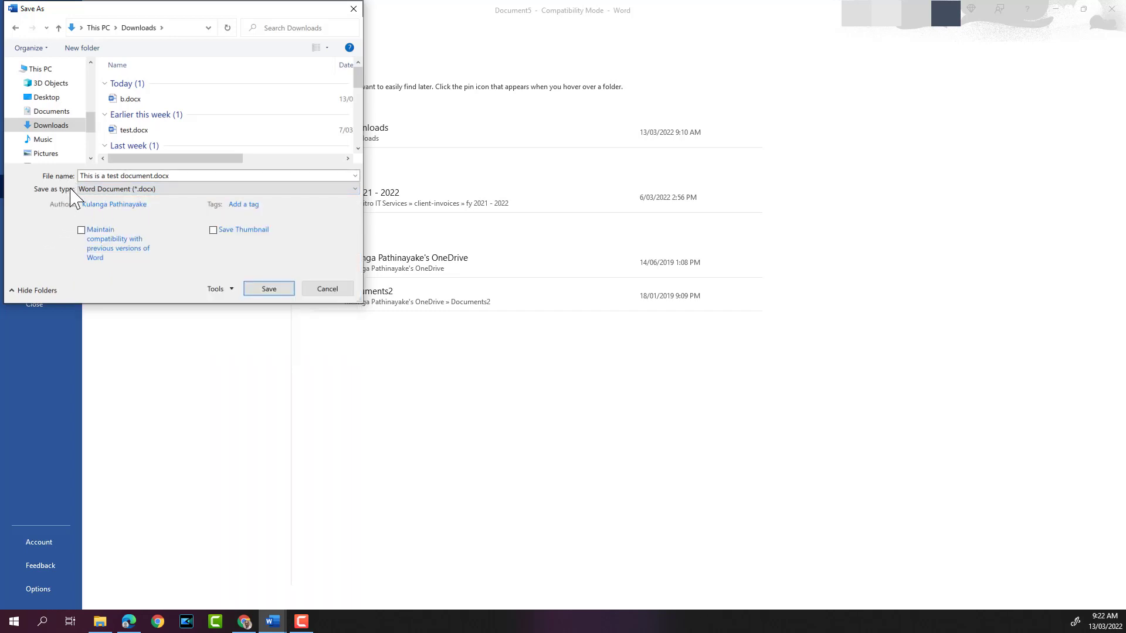
# - Replace the file name with 'test document' and save it into Downloads
pyautogui.click(153, 179)
pyautogui.click(153, 179)
pyautogui.press('BackSpace')
pyautogui.press('BackSpace')
pyautogui.press('BackSpace')
pyautogui.press('BackSpace')
pyautogui.press('BackSpace')
pyautogui.press('BackSpace')
pyautogui.press('BackSpace')
pyautogui.press('BackSpace')
pyautogui.press('BackSpace')
pyautogui.press('BackSpace')
pyautogui.press('BackSpace')
pyautogui.press('BackSpace')
pyautogui.press('BackSpace')
pyautogui.press('BackSpace')
pyautogui.press('BackSpace')
pyautogui.press('BackSpace')
pyautogui.press('BackSpace')
pyautogui.press('BackSpace')
pyautogui.press('BackSpace')
pyautogui.press('BackSpace')
pyautogui.write('test docume')
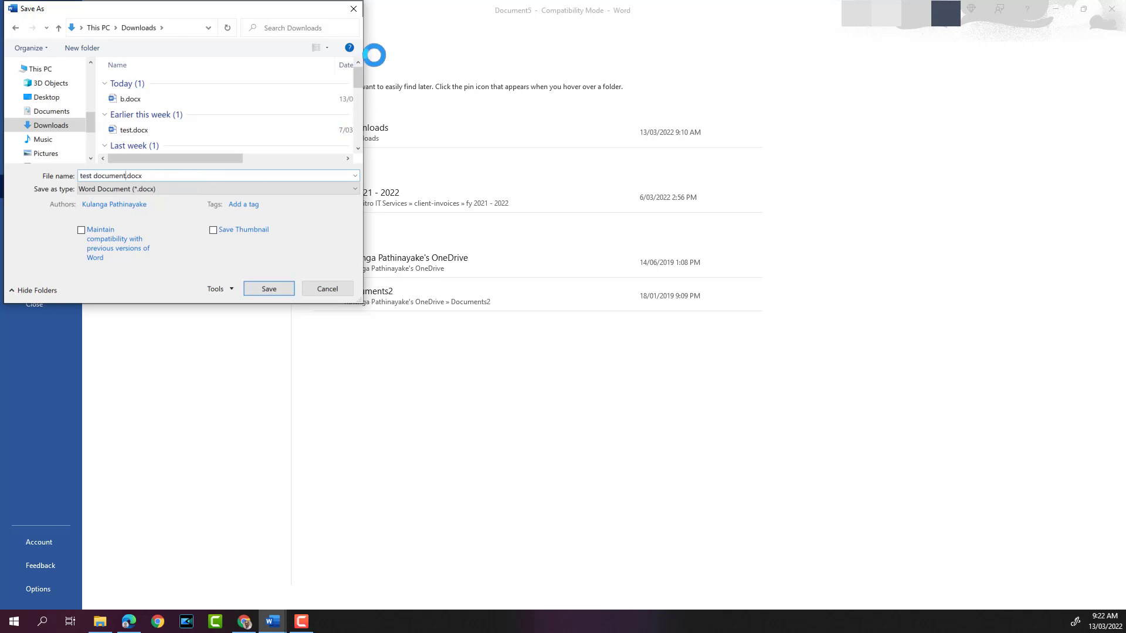
pyautogui.click(269, 289)
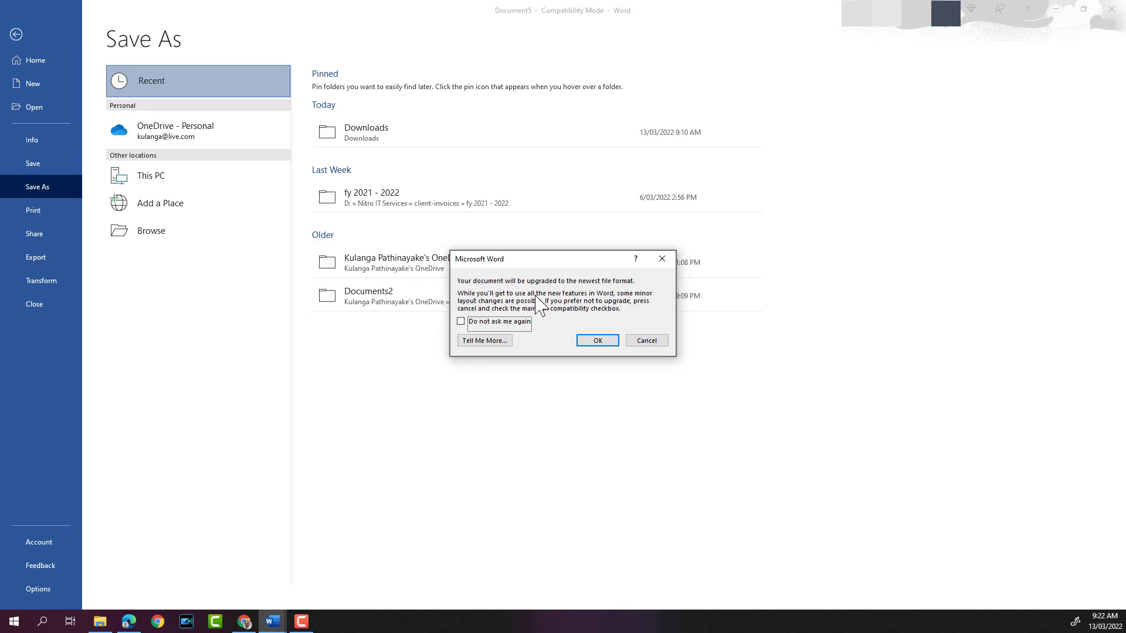
# - Confirm the upgrade to the newest file format with OK, saving 'test document.docx'
pyautogui.click(599, 342)
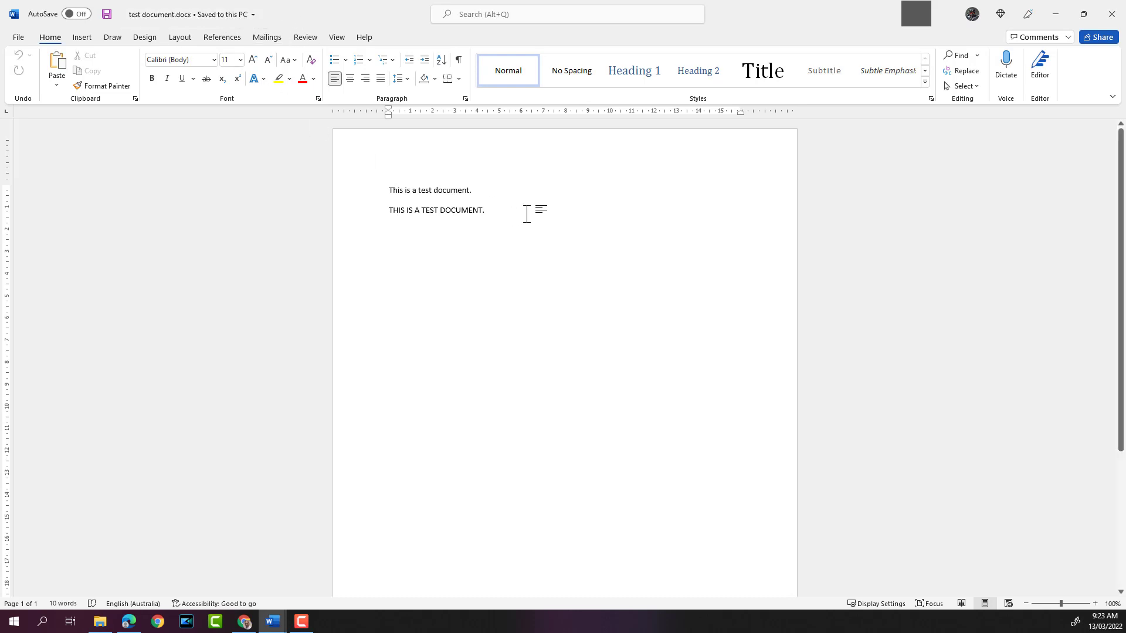
# - Add a third line 'This is some sample test.' and save with the Quick Access Save button
pyautogui.press('Return')
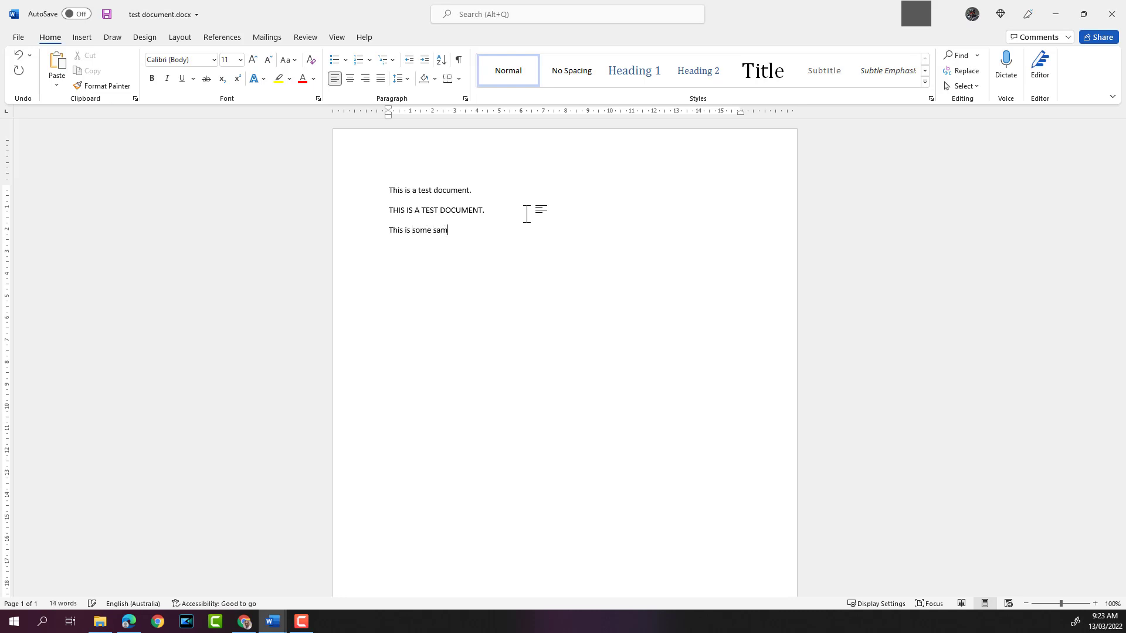
pyautogui.write('test.')
pyautogui.click(108, 15)
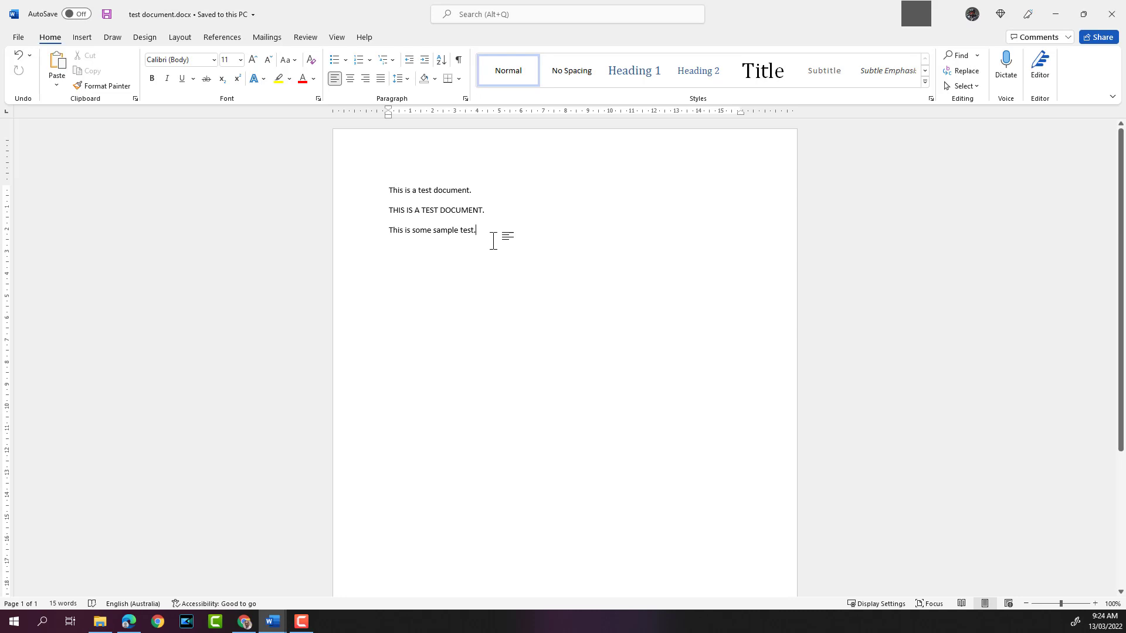
pyautogui.press('F10')
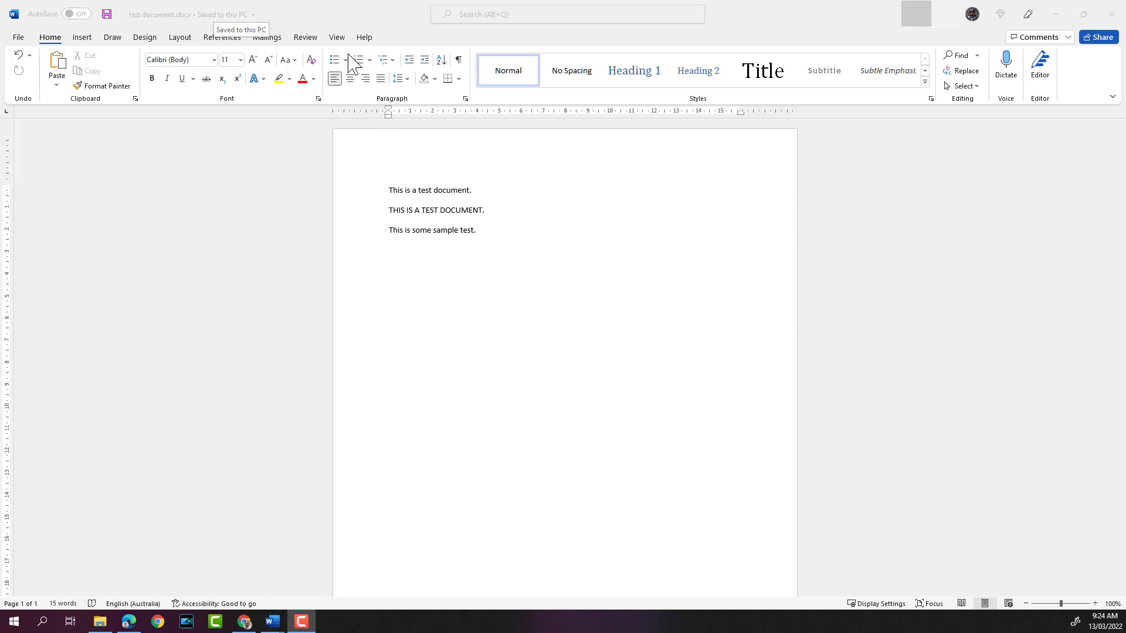
pyautogui.click(497, 241)
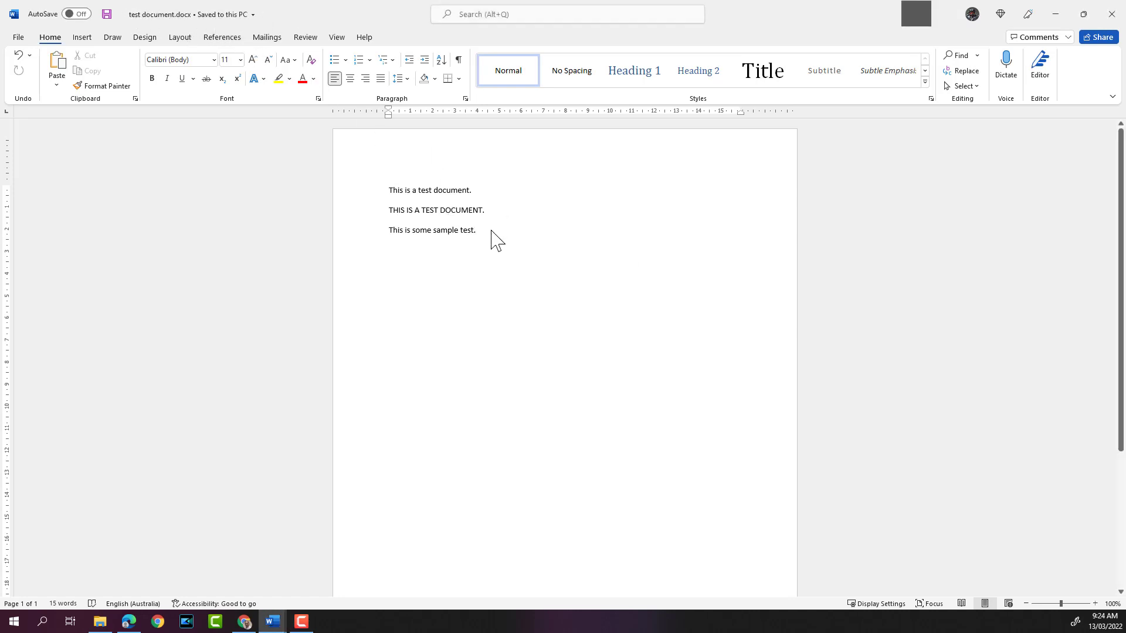